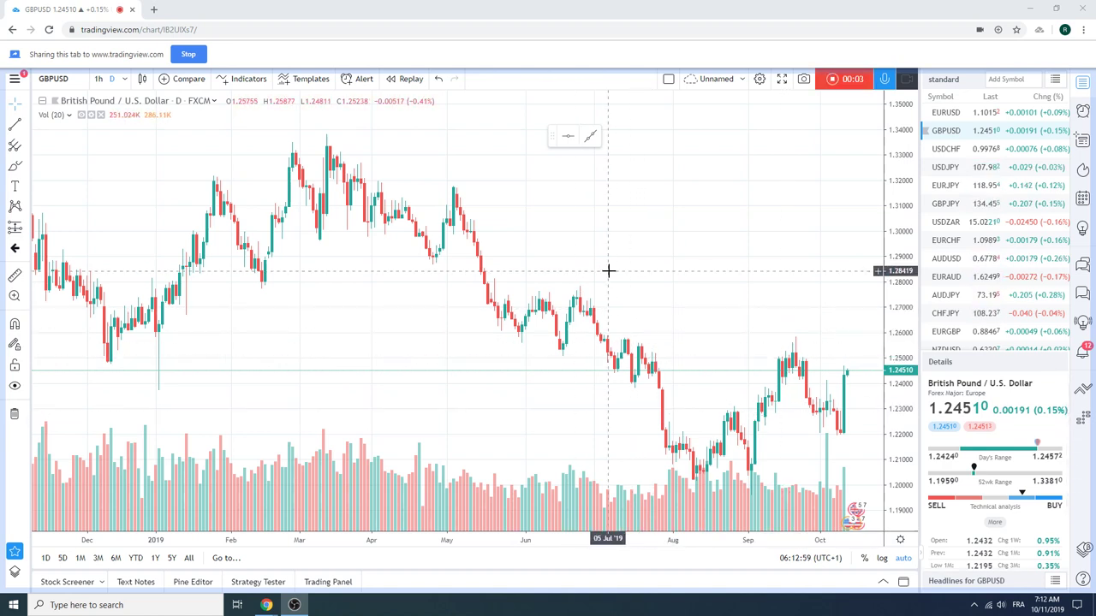
# Zoom the GBPUSD daily chart out and back in until July–October candles fill the pane.
pyautogui.scroll(-3, 633, 277)
pyautogui.scroll(2, 633, 276)
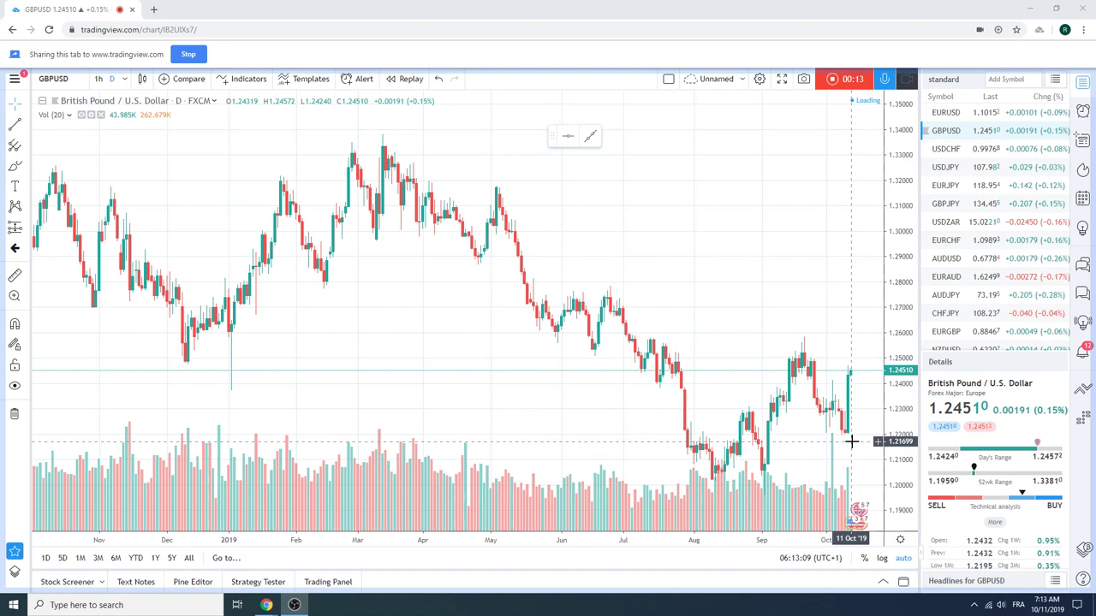
pyautogui.scroll(2, 674, 425)
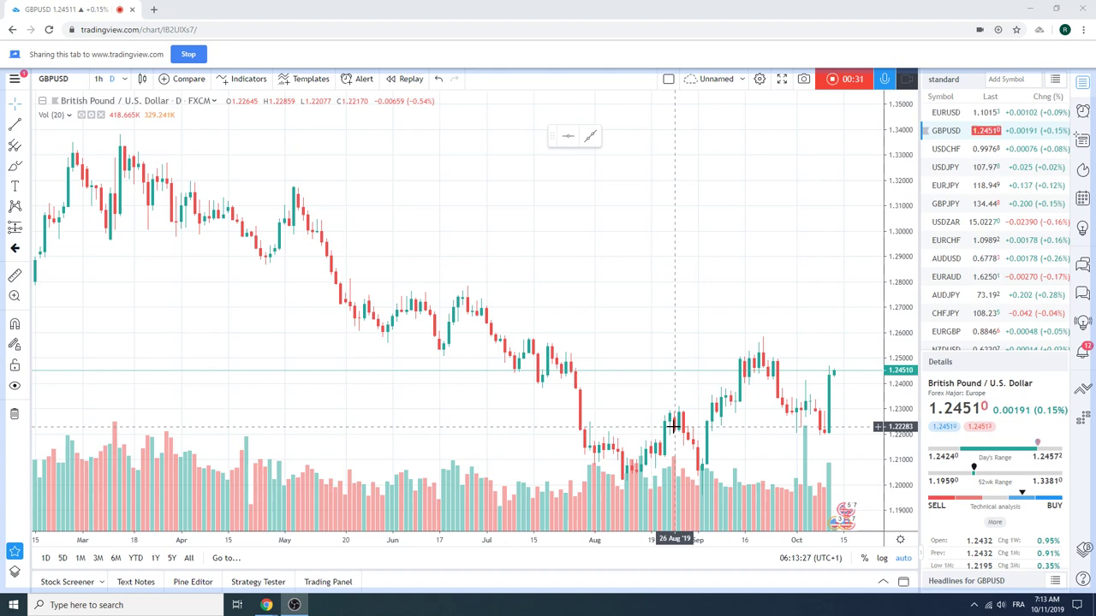
pyautogui.scroll(2, 674, 425)
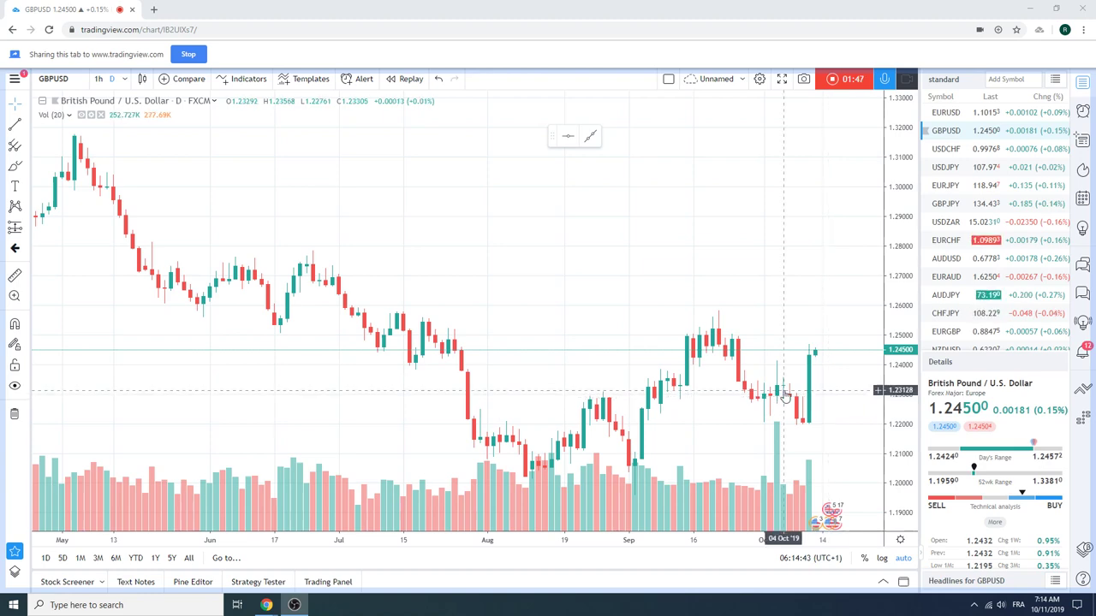
pyautogui.scroll(2, 831, 396)
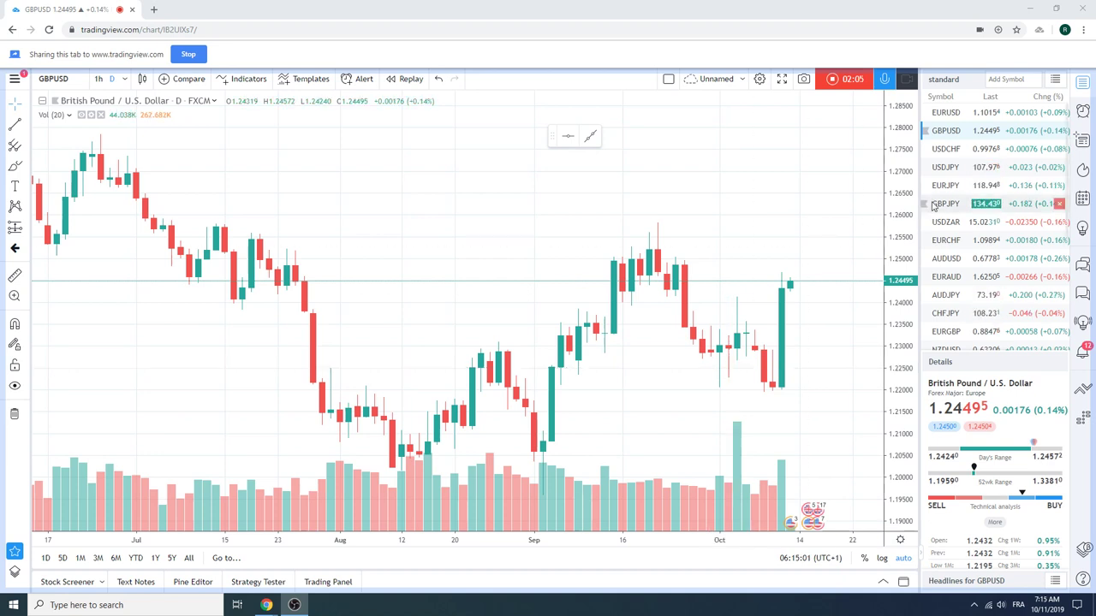
# Load EURUSD from the watchlist and zoom out to show April through October.
pyautogui.click(949, 114)
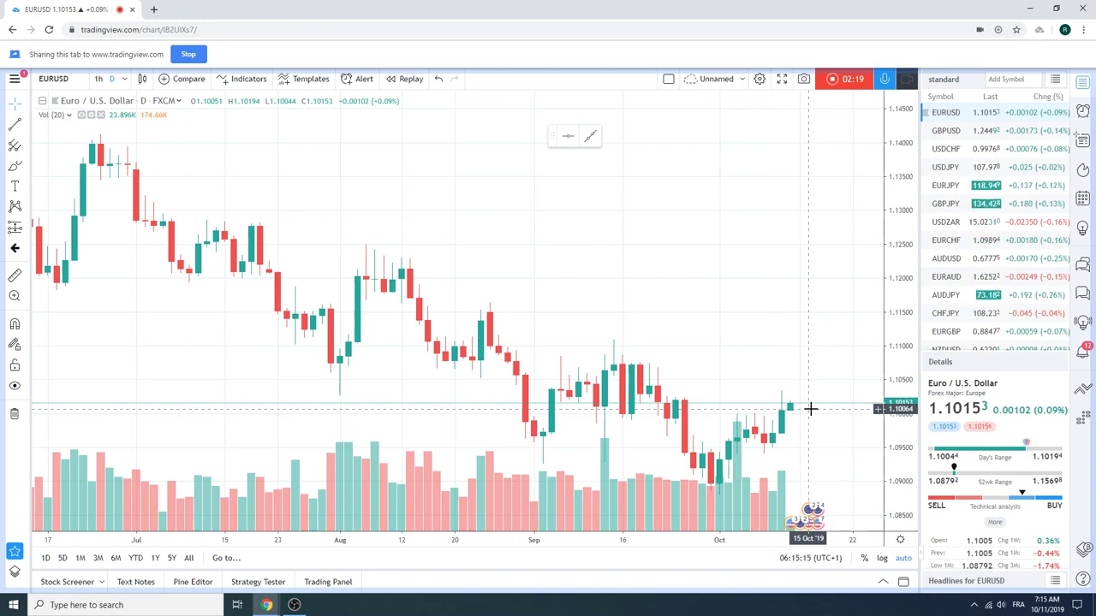
pyautogui.scroll(-3, 690, 340)
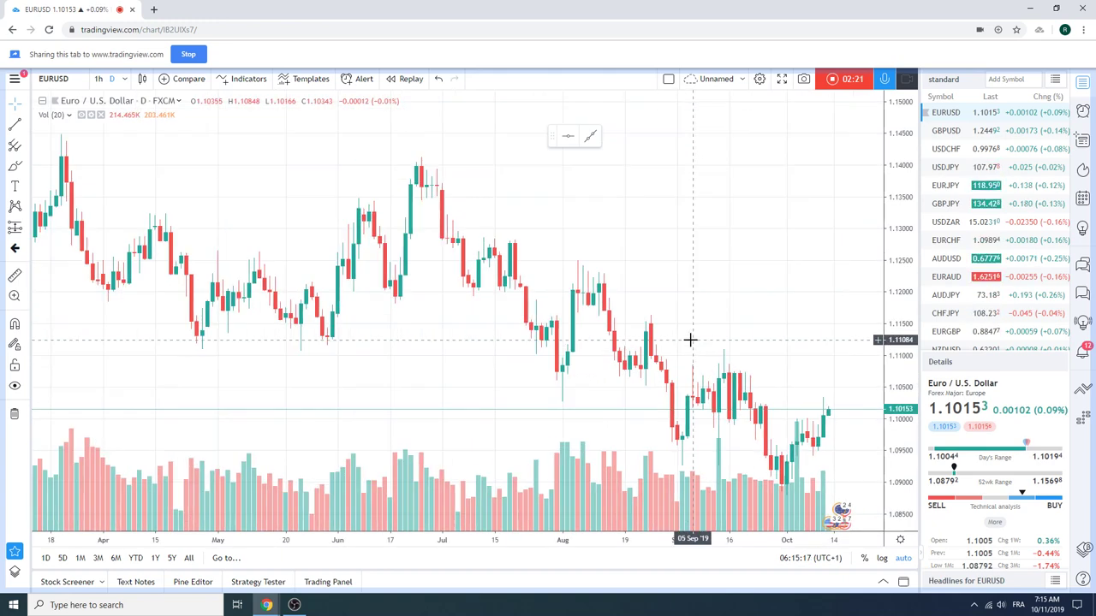
# Draw an Extended line on EURUSD from the 25 Jun high through the 19 Sep high.
pyautogui.click(28, 129)
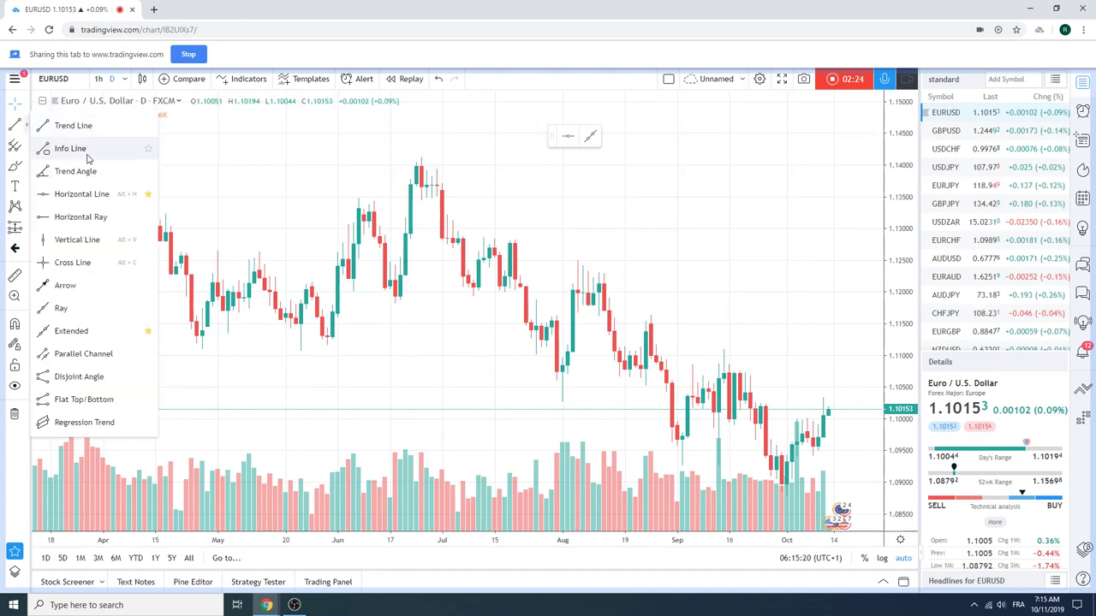
pyautogui.click(105, 331)
pyautogui.click(421, 156)
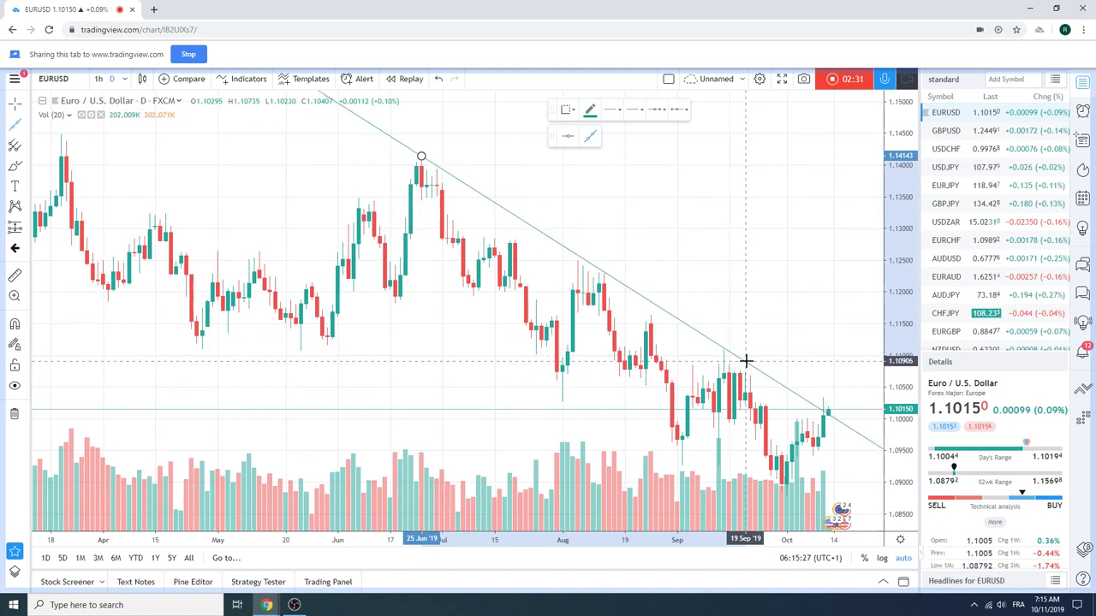
pyautogui.click(746, 361)
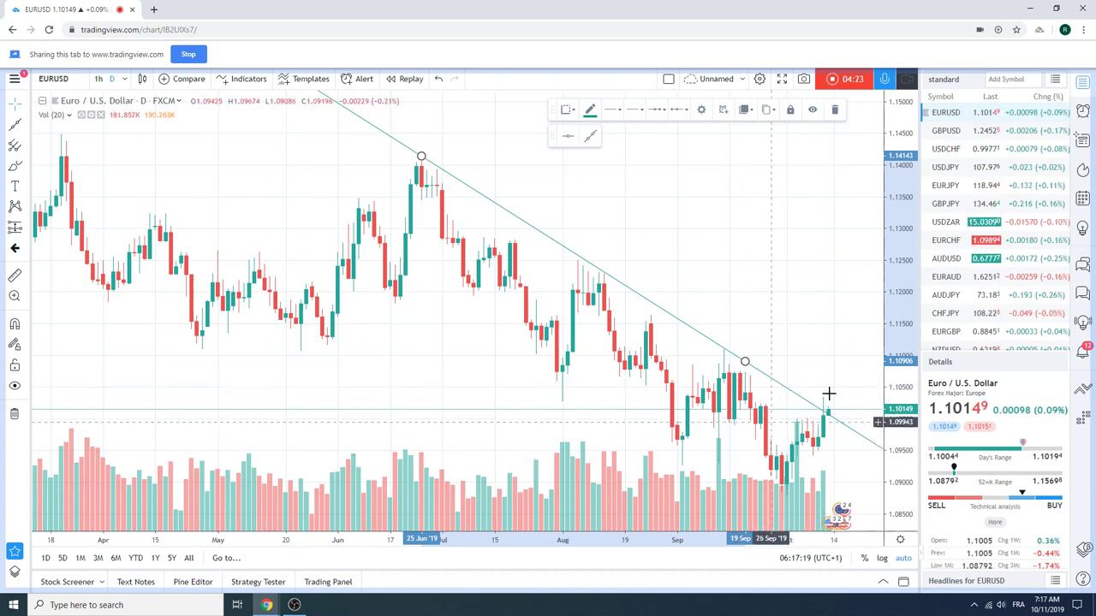
# Zoom the EURUSD chart in to June–October, with the latest candle at 1.10153.
pyautogui.scroll(3, 672, 371)
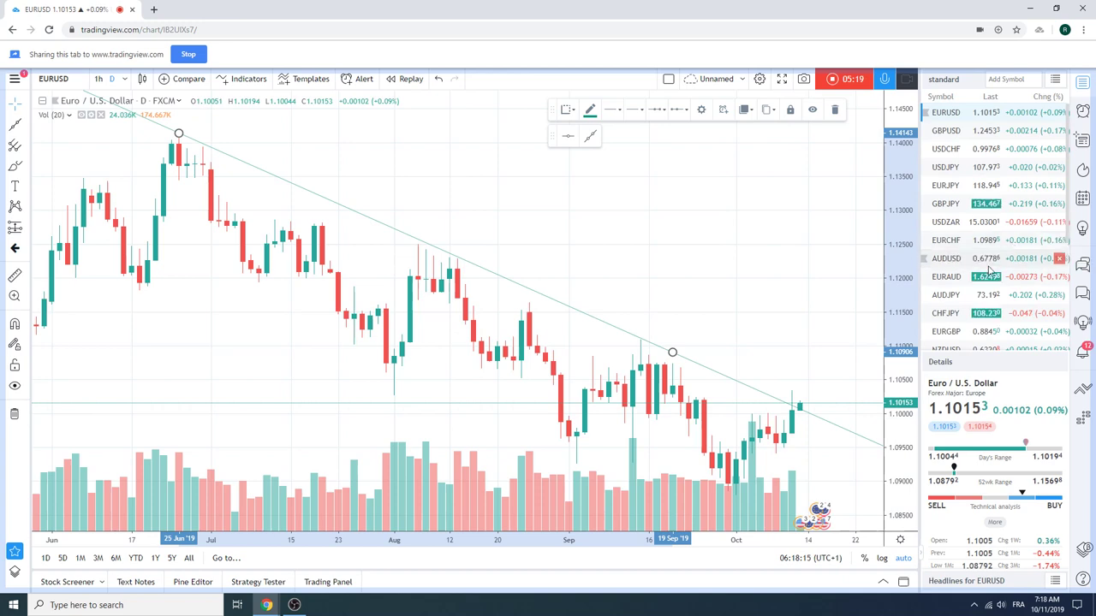
# Look at ES1!, then load FGBL1! and zoom out to August 2018–October 2019.
pyautogui.scroll(-3, 1002, 257)
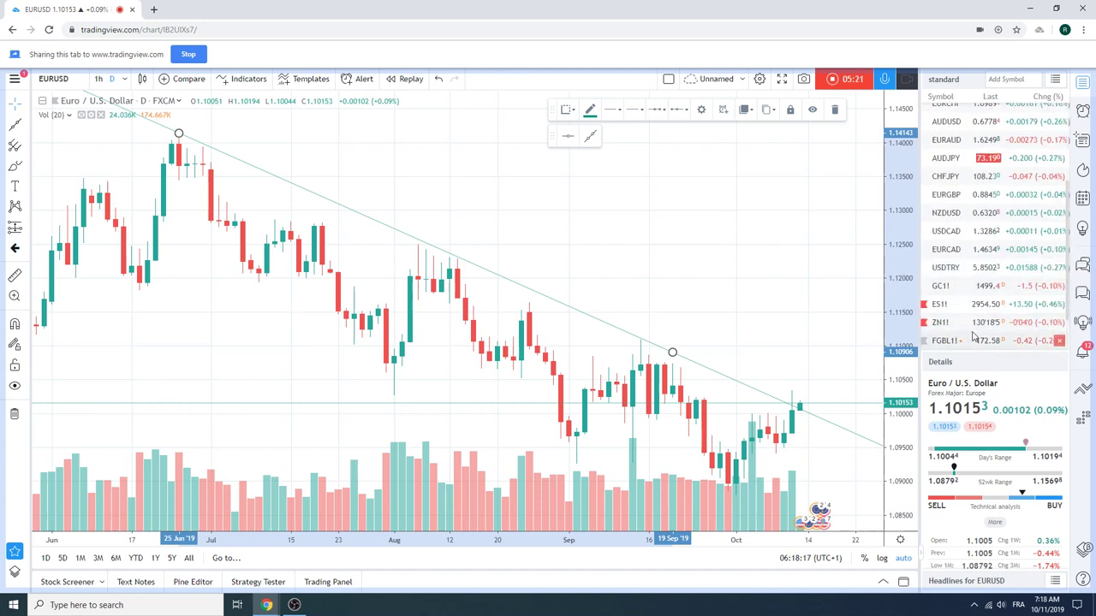
pyautogui.scroll(-1, 969, 324)
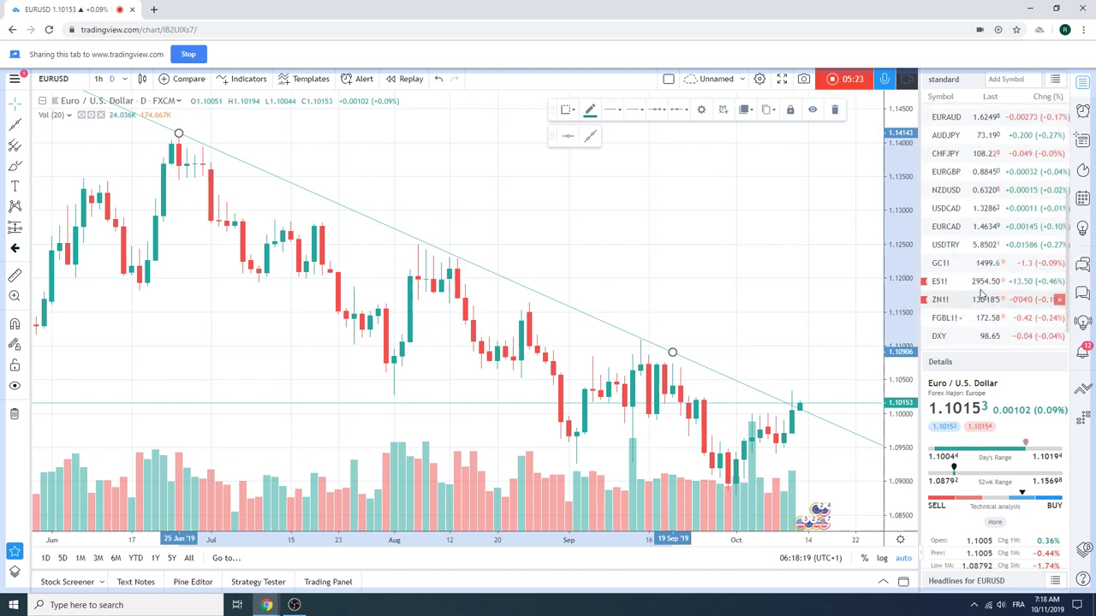
pyautogui.click(981, 285)
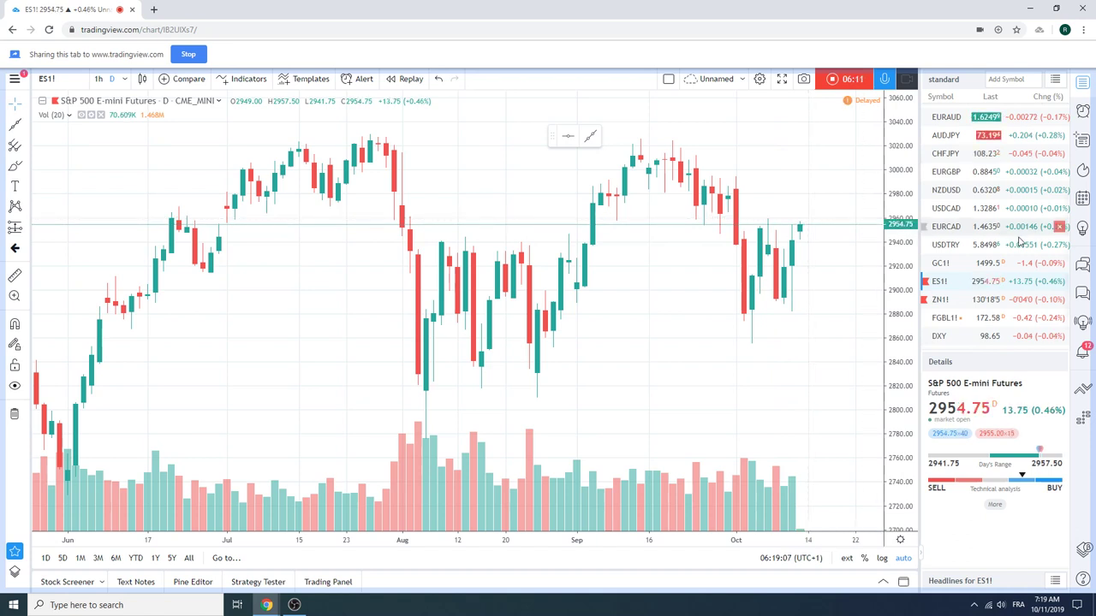
pyautogui.click(958, 321)
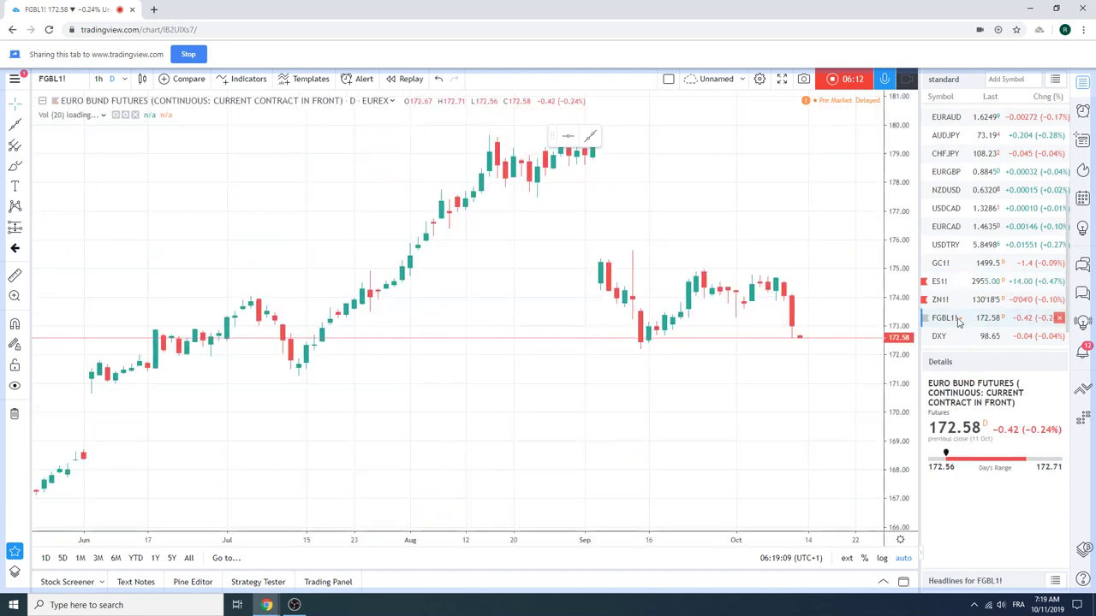
pyautogui.scroll(-4, 833, 243)
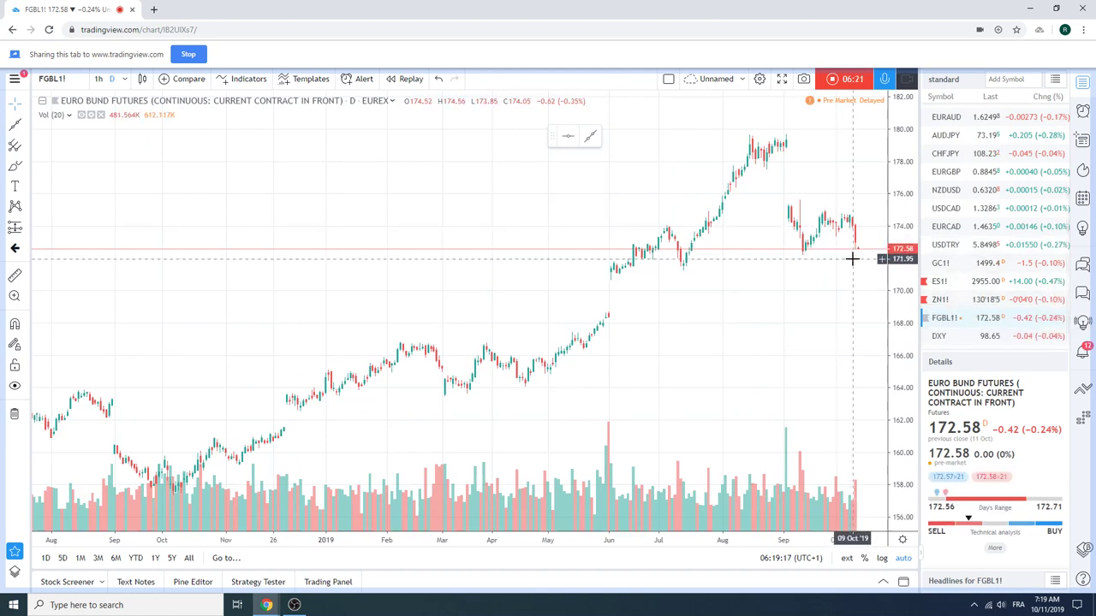
# Load the ZN1! 10 Year T-Note Futures chart, September 2018 to October 2019.
pyautogui.click(957, 301)
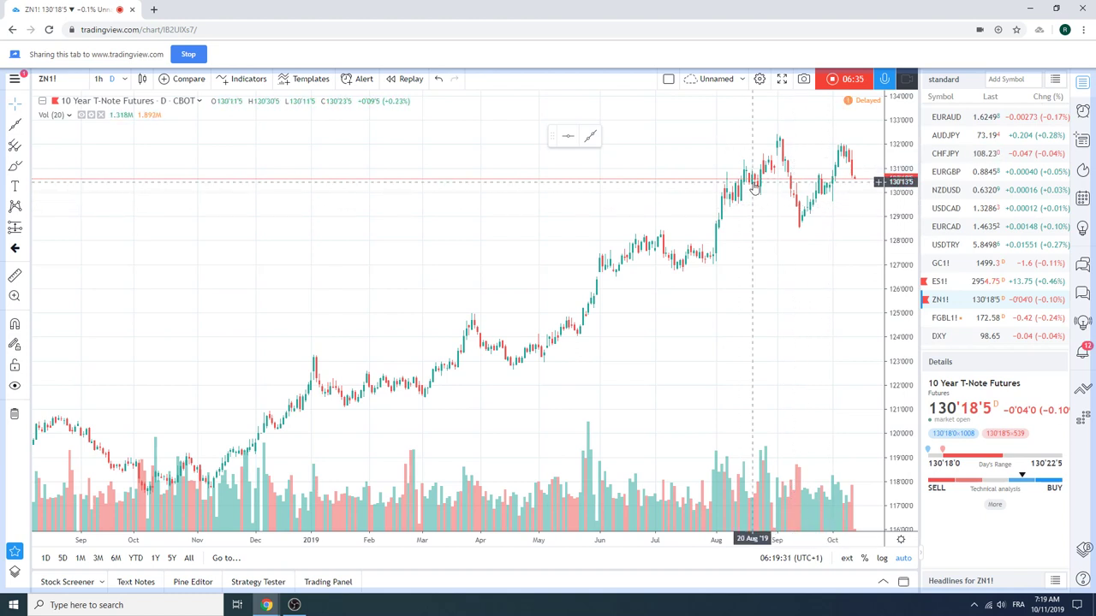
pyautogui.scroll(-1, 970, 214)
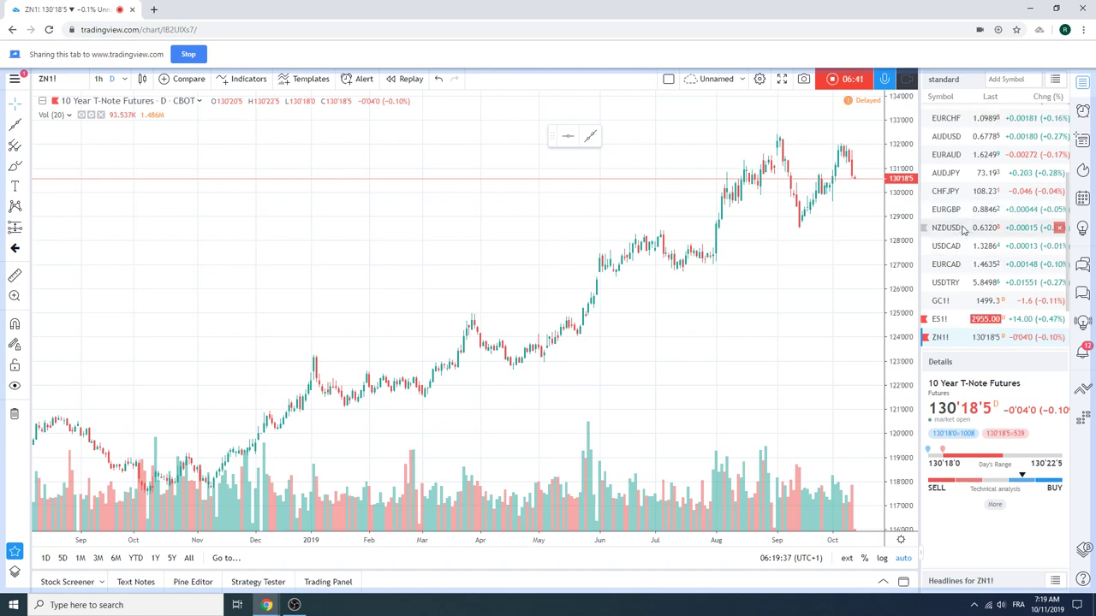
pyautogui.scroll(-1, 962, 317)
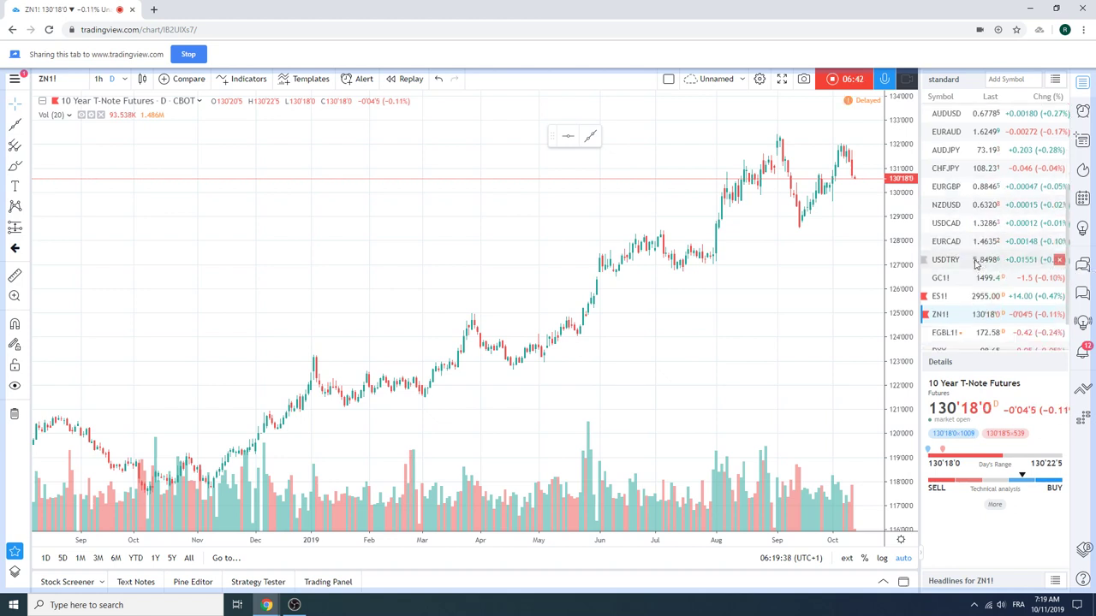
# Return to the FGBL1! Euro Bund Futures chart, last at 172.58, adjusting the zoom.
pyautogui.click(962, 336)
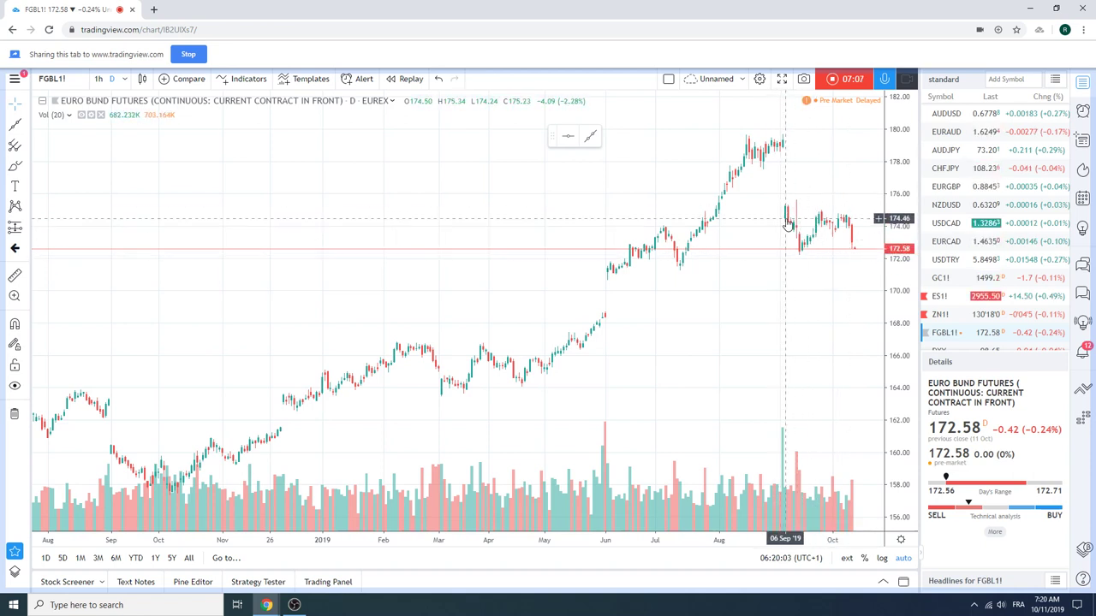
pyautogui.scroll(-1, 976, 221)
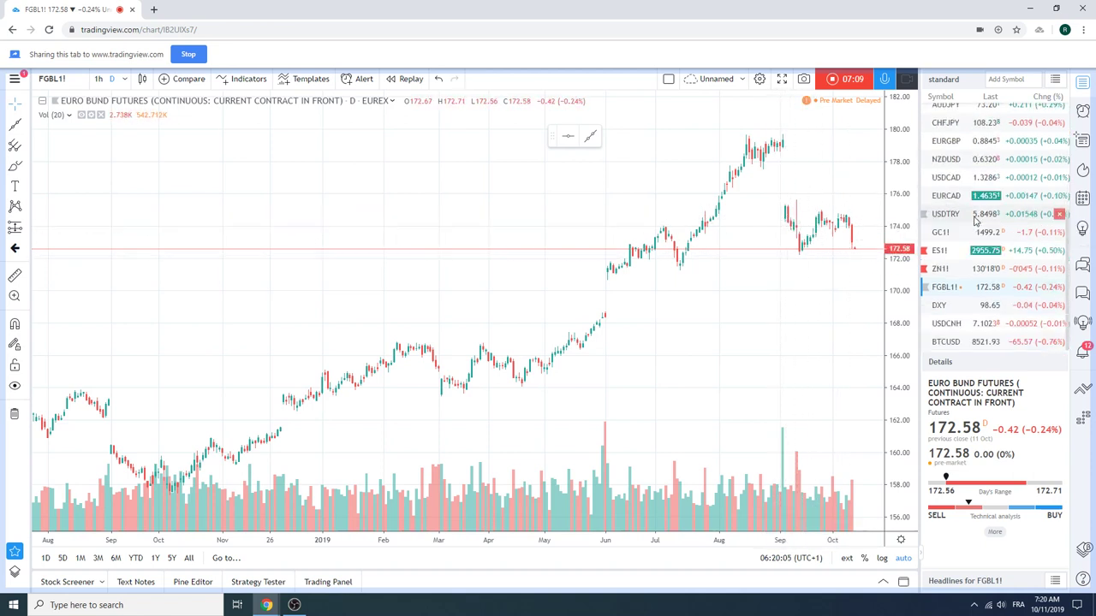
pyautogui.scroll(1, 976, 224)
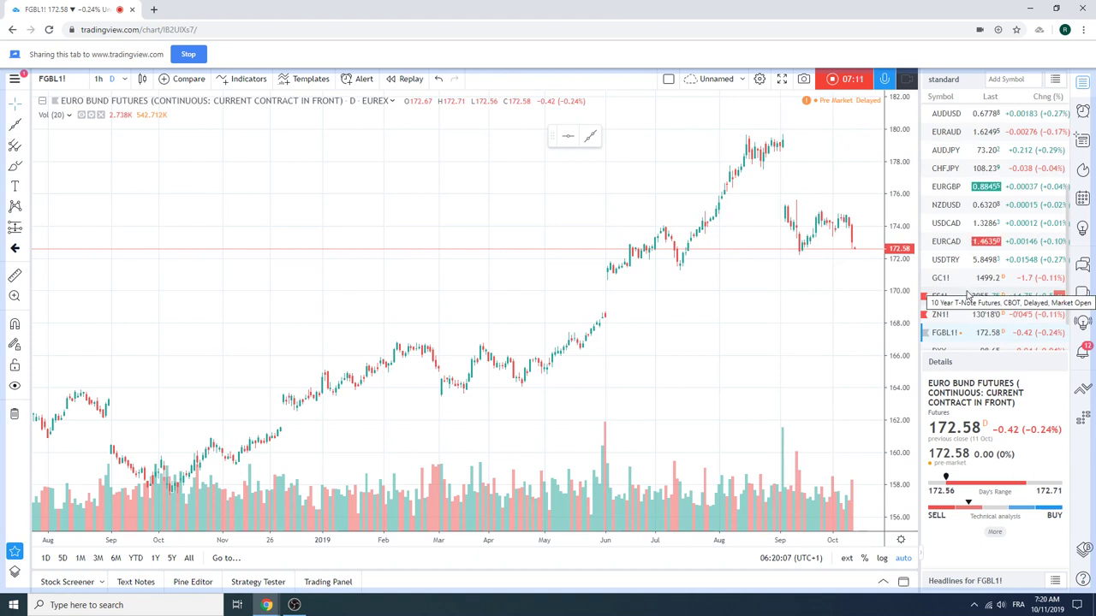
pyautogui.scroll(2, 965, 233)
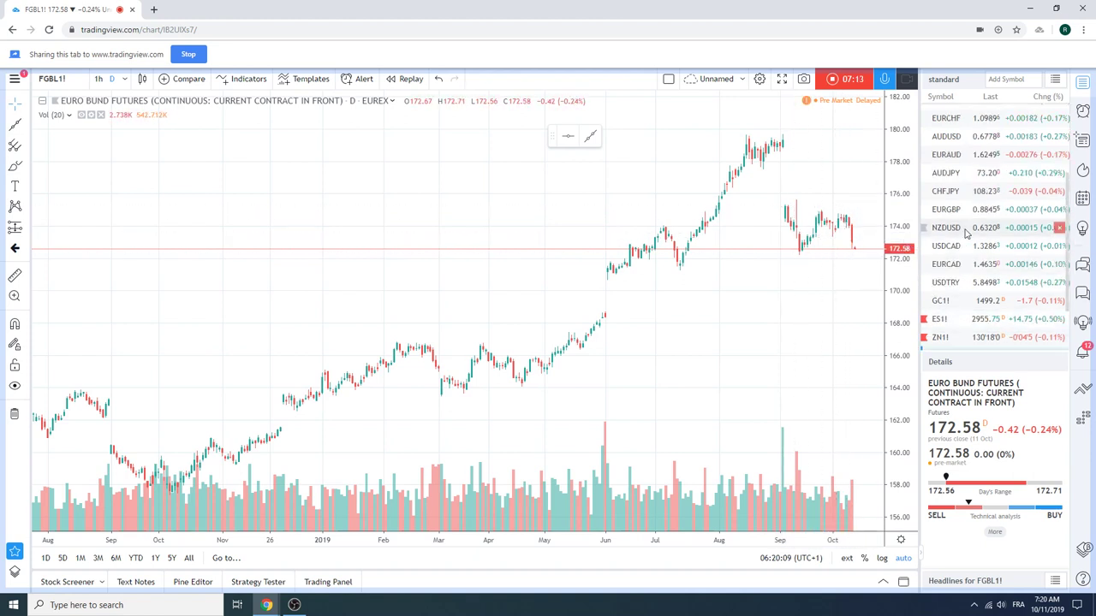
pyautogui.scroll(1, 966, 233)
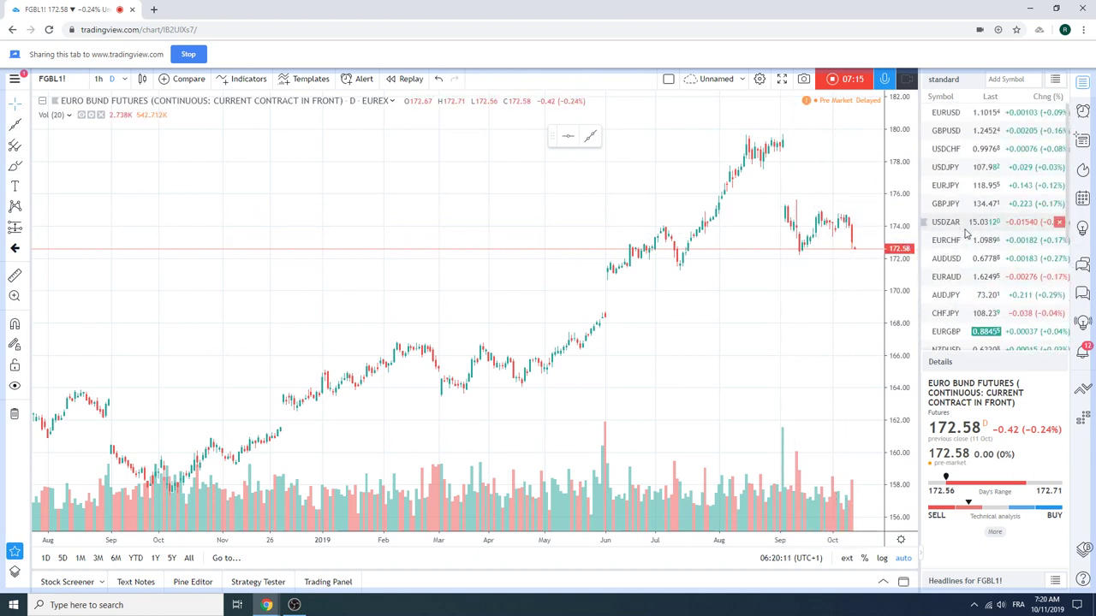
pyautogui.scroll(-1, 966, 231)
pyautogui.scroll(-1, 966, 233)
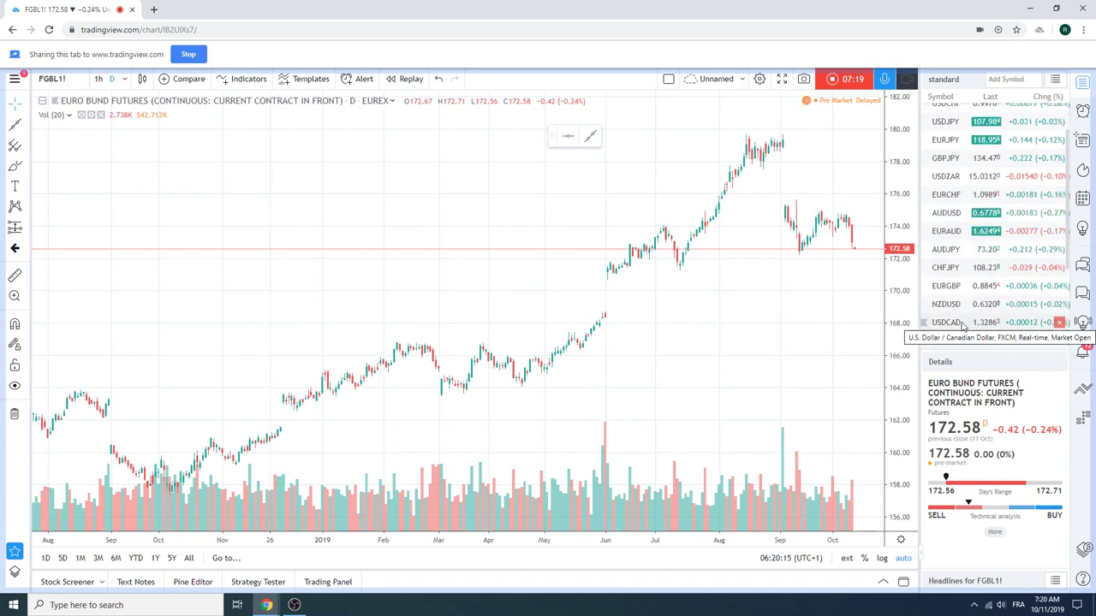
# Load USDCAD and zoom in to February–October 2019, last near 1.32852.
pyautogui.click(970, 324)
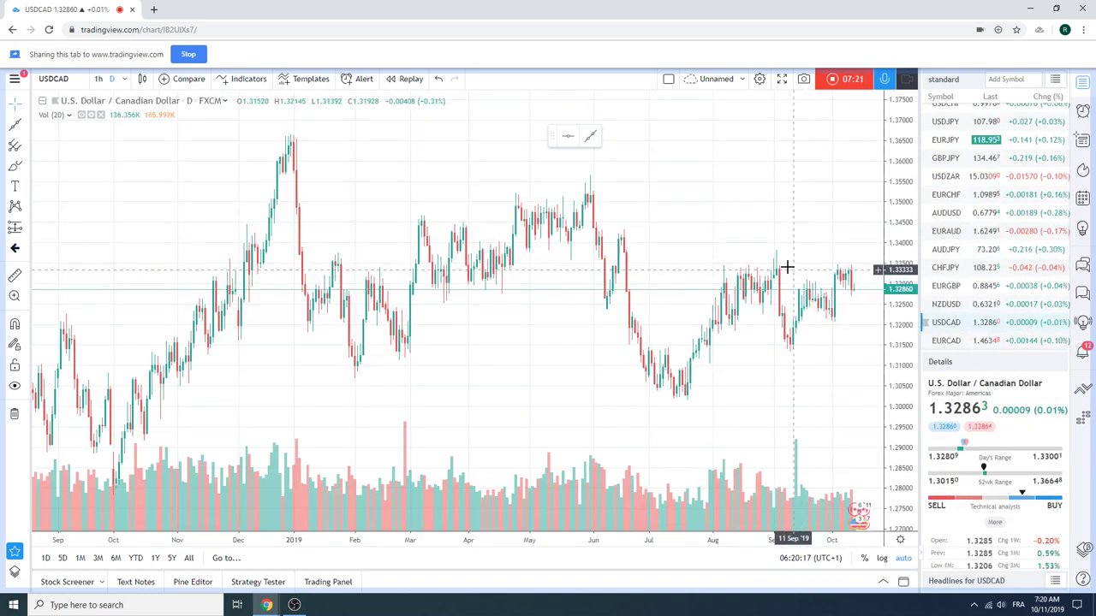
pyautogui.scroll(3, 786, 264)
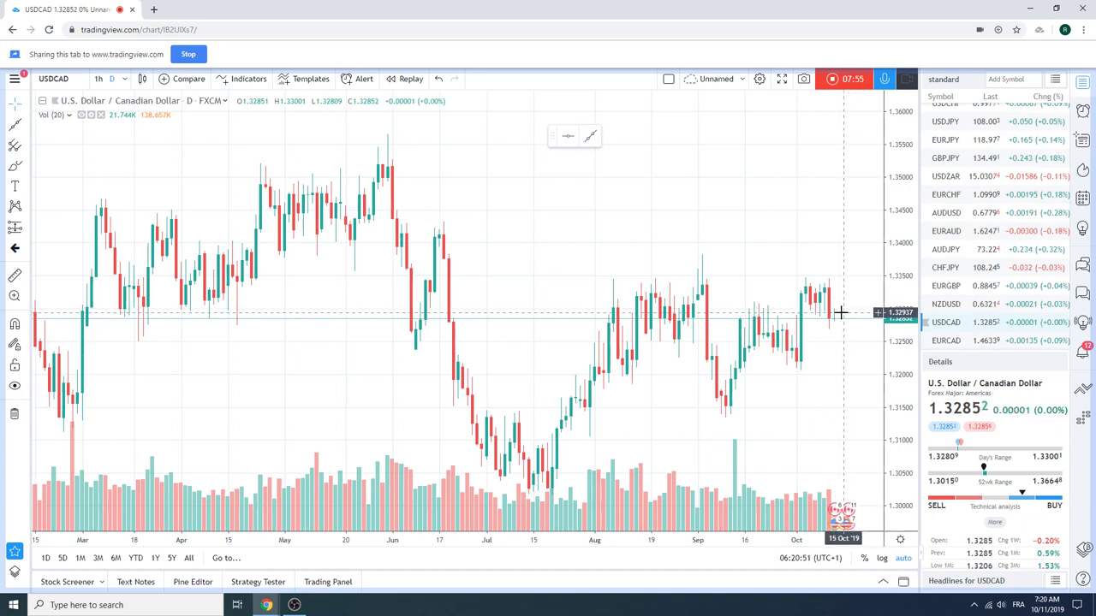
# Load AUDJPY, then finish on the USDJPY daily chart, last near 108.011.
pyautogui.click(959, 254)
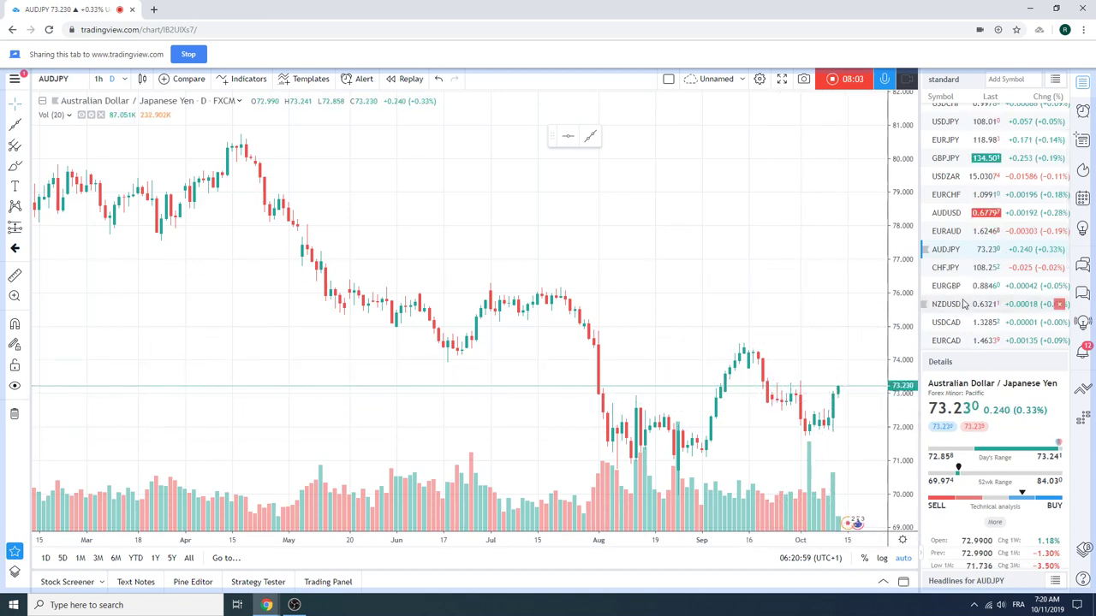
pyautogui.click(949, 121)
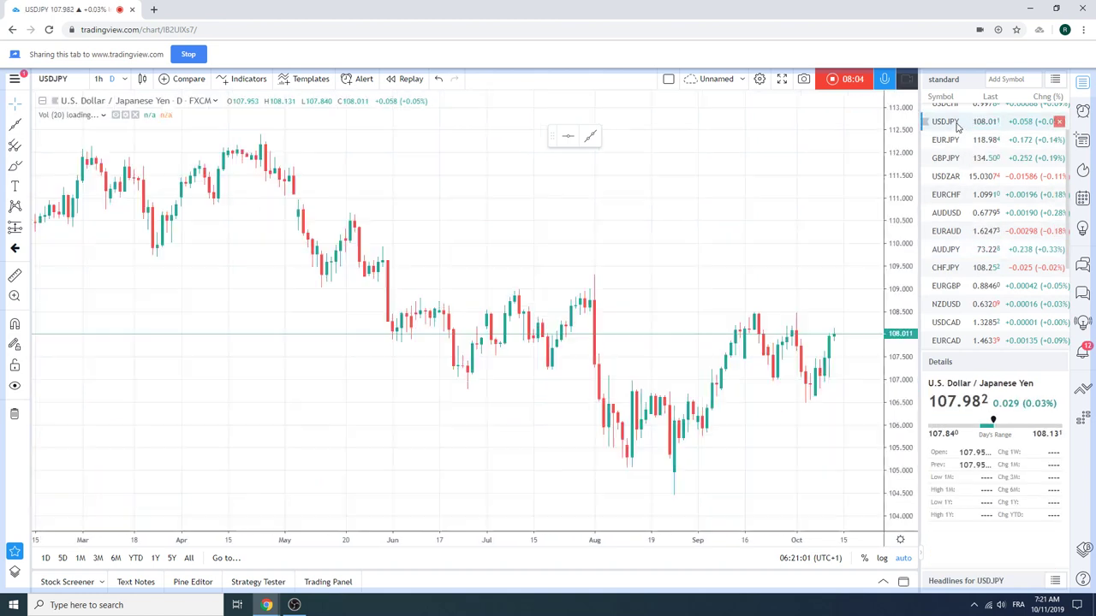